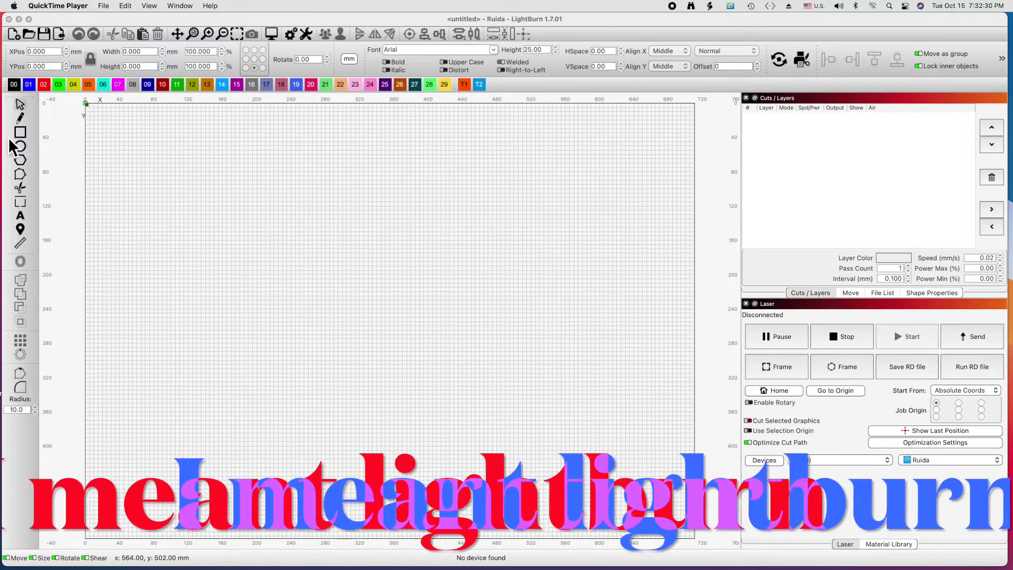
- Draw a rectangle about 170 × 160 mm and an ellipse about 142 × 138 mm overlapping its lower-right corner
{"action": "left_click", "coordinate": [21, 132]}
{"action": "left_click_drag", "start_coordinate": [309, 153], "coordinate": [451, 289]}
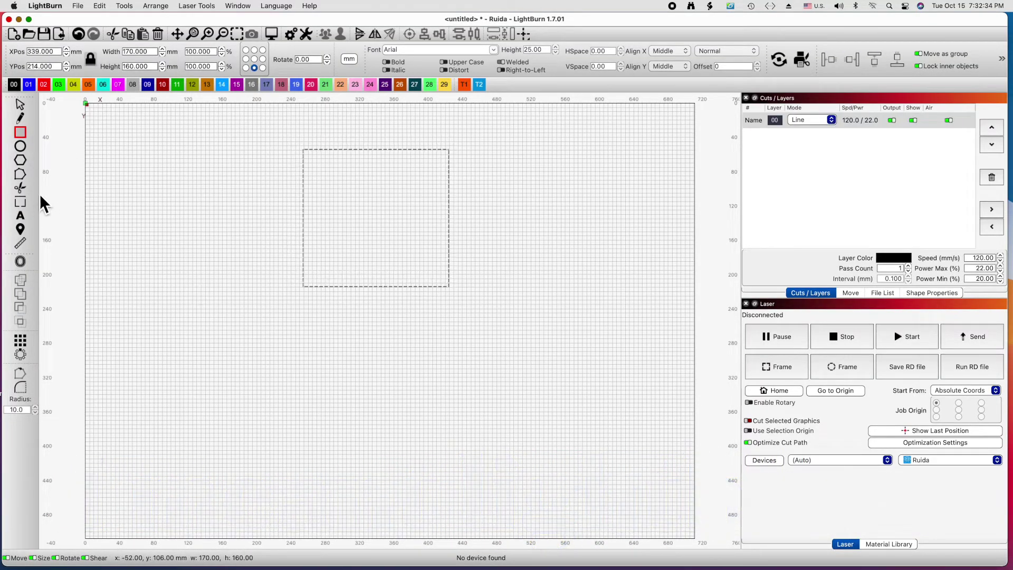
{"action": "left_click", "coordinate": [21, 148]}
{"action": "left_click_drag", "start_coordinate": [380, 243], "coordinate": [502, 364]}
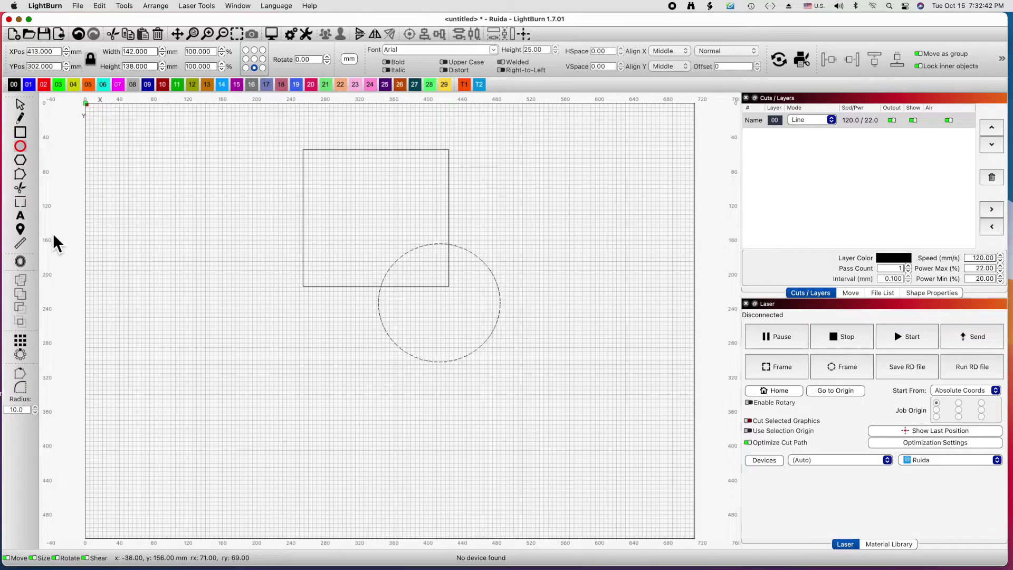
- Try trimming the circle's arc inside the rectangle and the rectangle's corner inside the circle, and undo the trims
{"action": "left_click", "coordinate": [22, 189]}
{"action": "left_click", "coordinate": [417, 260]}
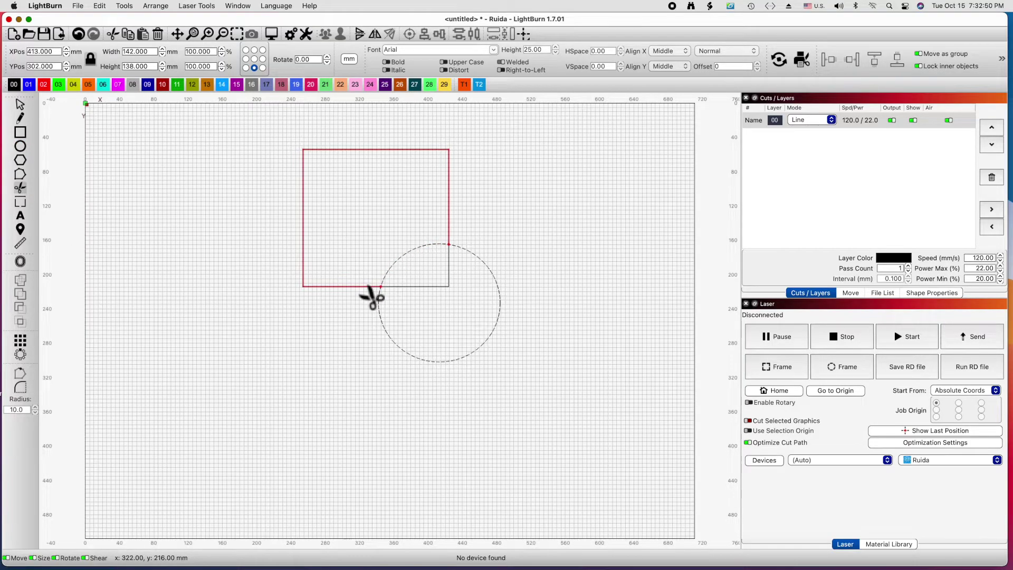
{"action": "key", "text": "super+z"}
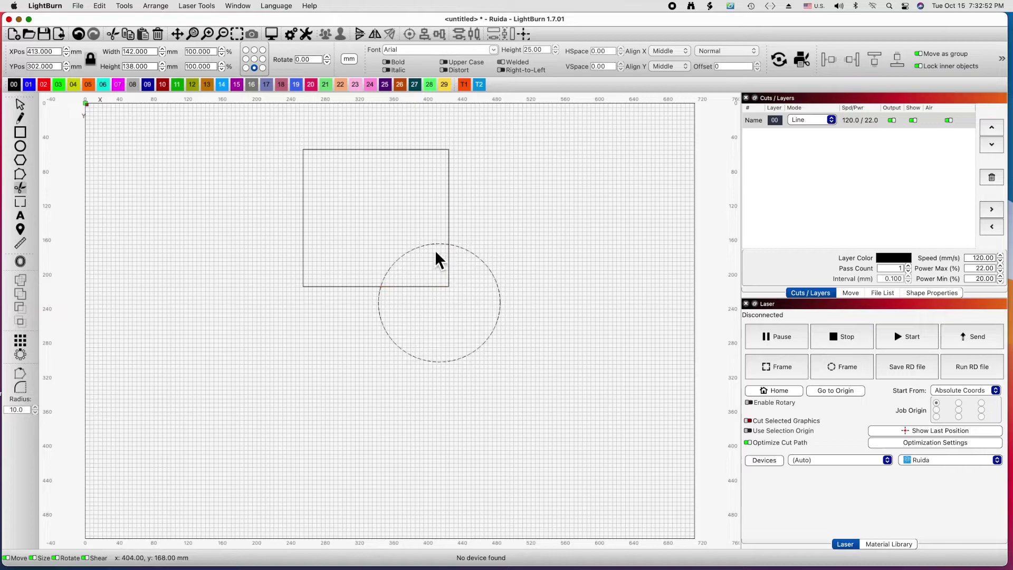
{"action": "left_click", "coordinate": [432, 246]}
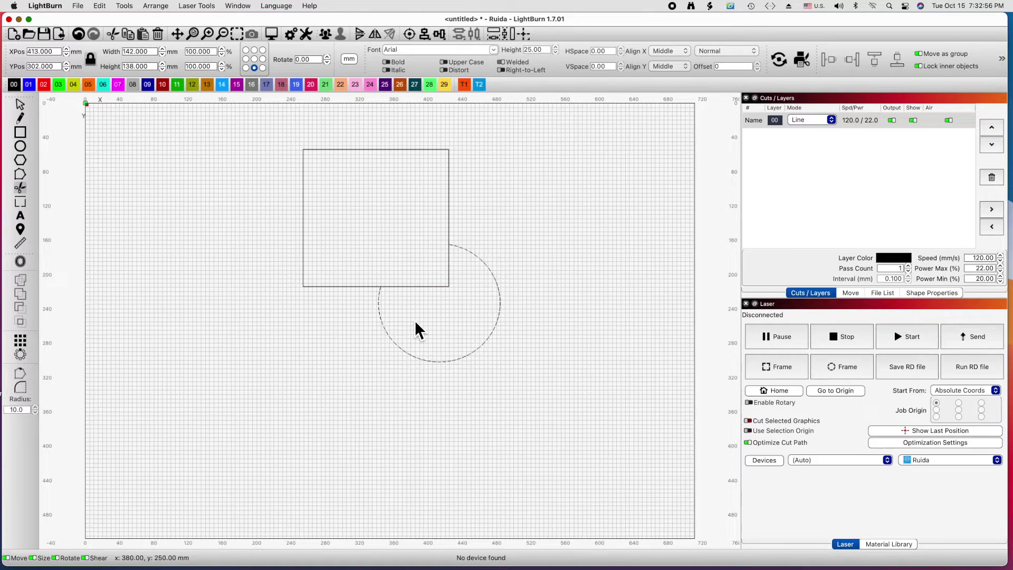
{"action": "left_click", "coordinate": [441, 286]}
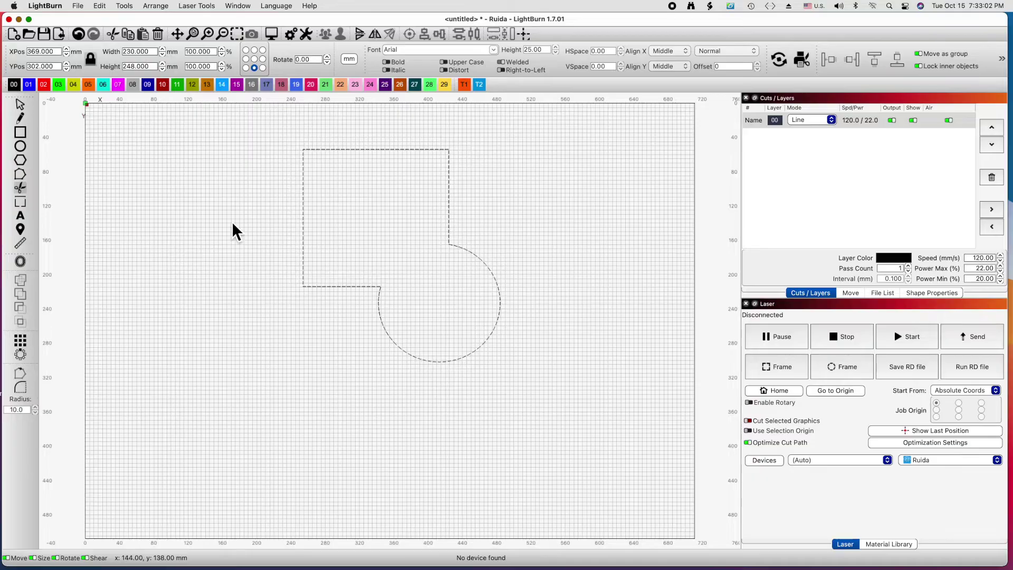
{"action": "key", "text": "super+z"}
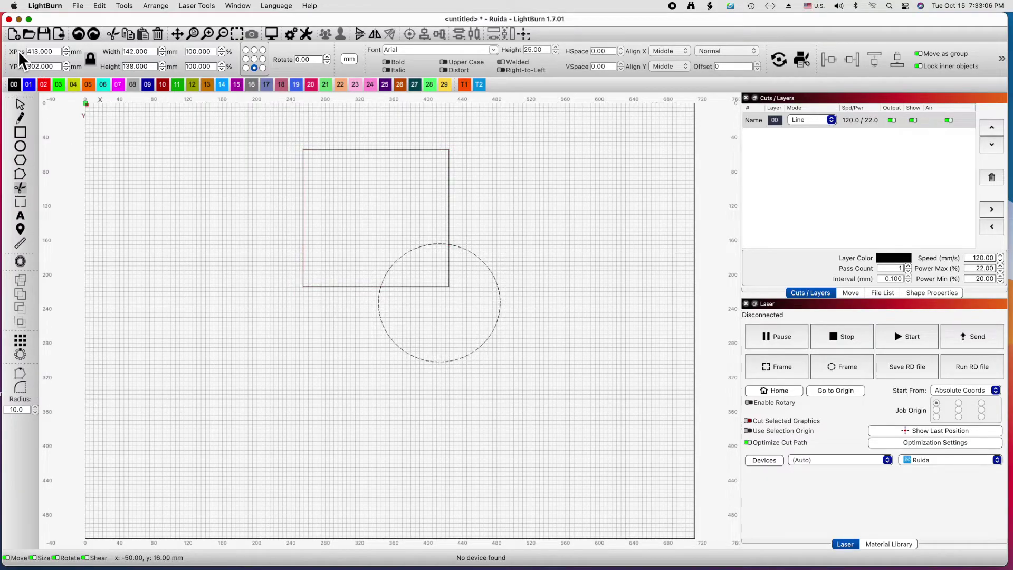
- Try merging the rectangle and the circle with Boolean Union, and undo the merge
{"action": "left_click", "coordinate": [21, 105]}
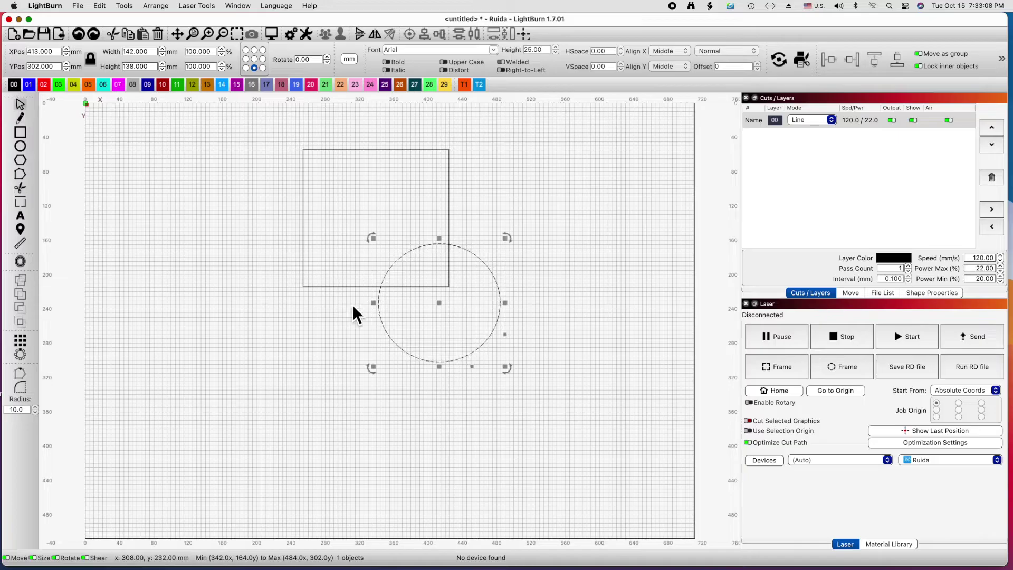
{"action": "left_click", "coordinate": [338, 287], "text": "shift"}
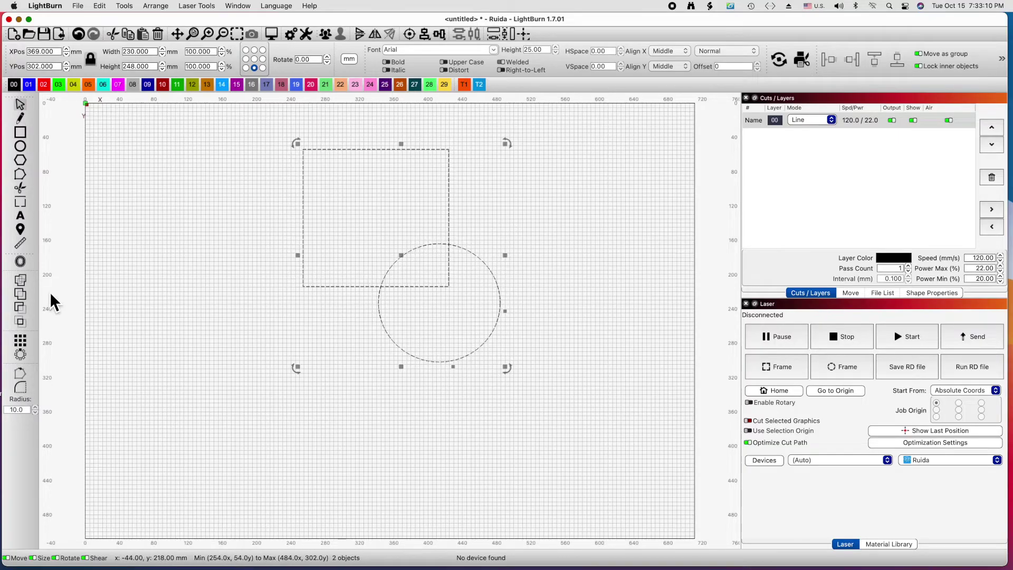
{"action": "left_click", "coordinate": [23, 295]}
{"action": "left_click", "coordinate": [327, 334]}
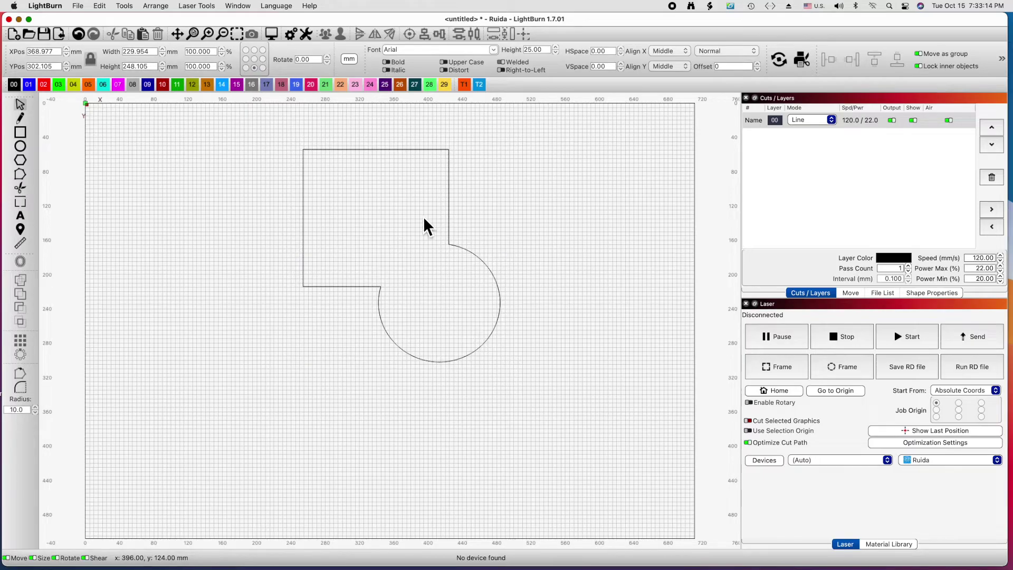
{"action": "left_click", "coordinate": [302, 227]}
{"action": "key", "text": "super+z"}
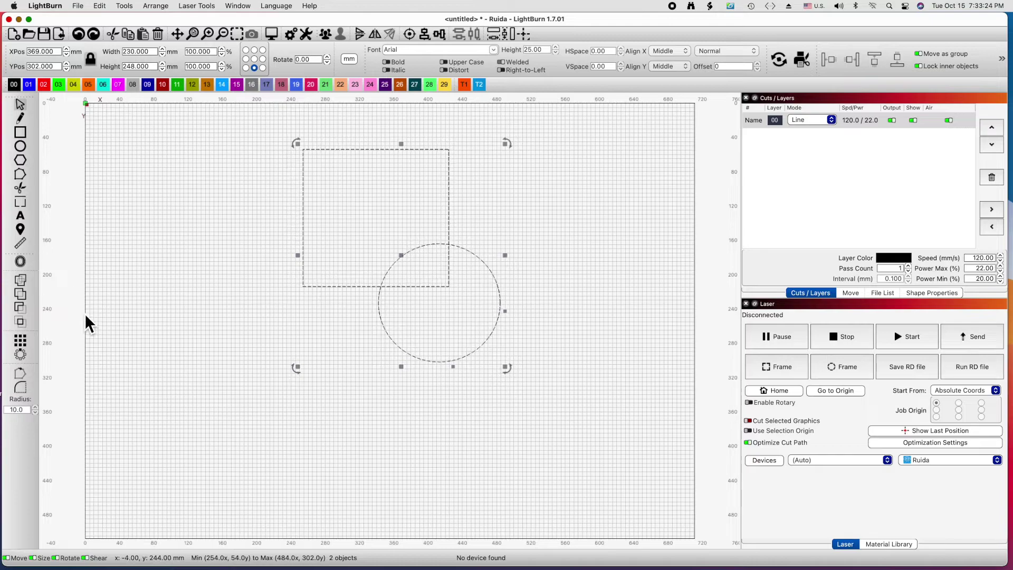
- Trim off only the rectangle's corner that lies inside the circle and deselect the shapes
{"action": "left_click", "coordinate": [23, 186]}
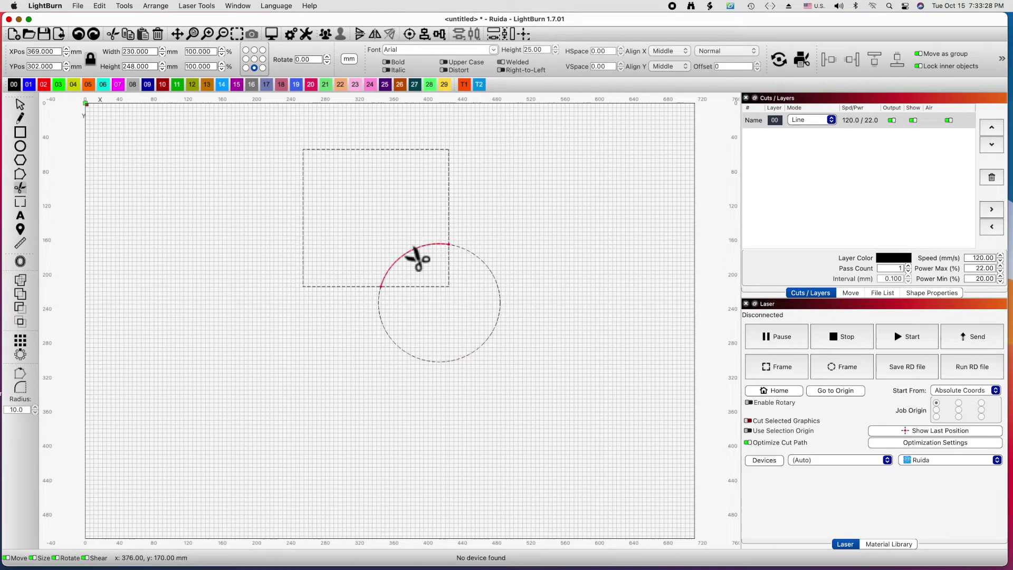
{"action": "left_click", "coordinate": [450, 286]}
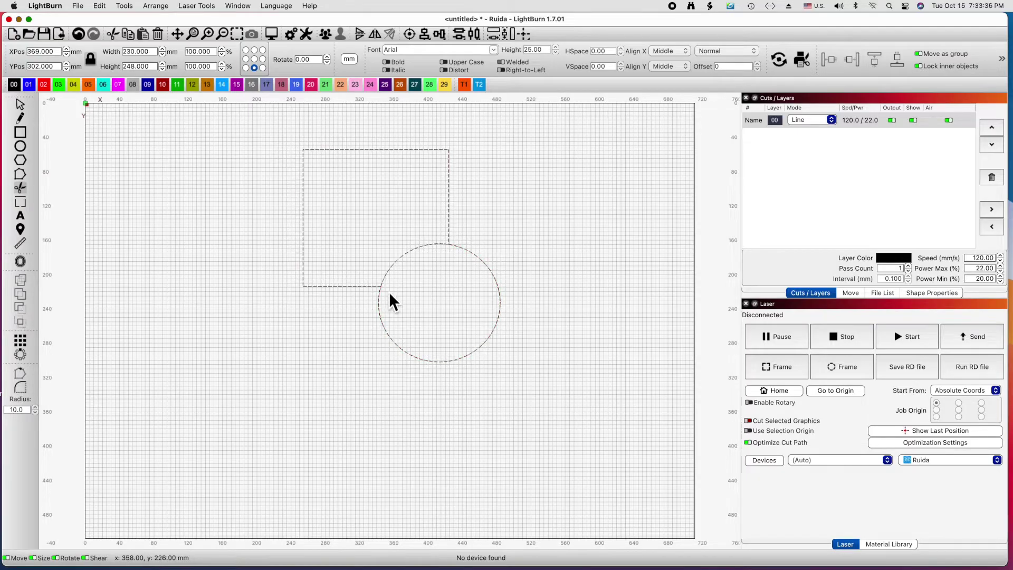
{"action": "left_click", "coordinate": [21, 106]}
{"action": "left_click", "coordinate": [224, 239]}
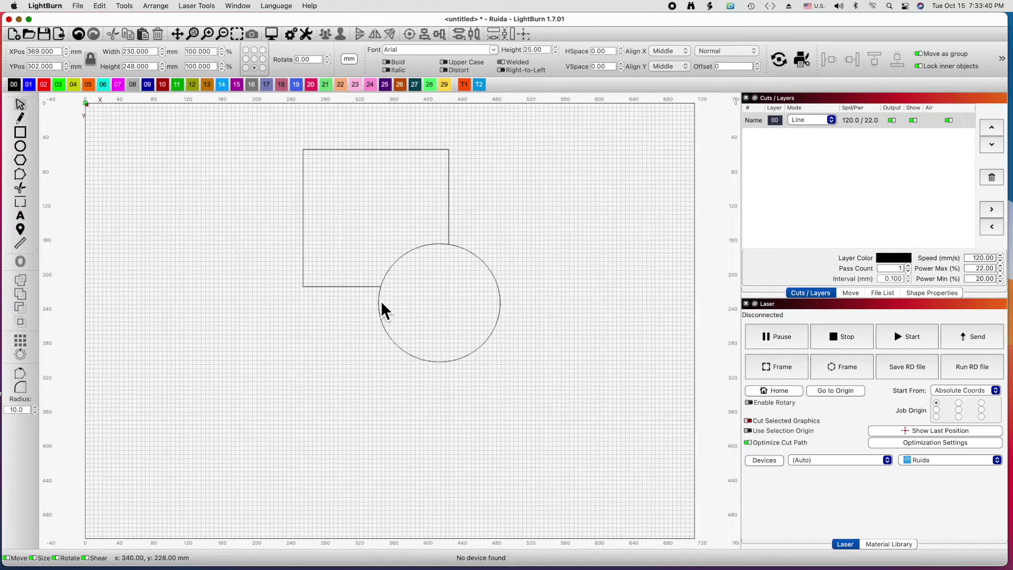
- Move the opened rectangle up and left, away from the circle, to about X 228, Y 190 mm
{"action": "left_click", "coordinate": [381, 301]}
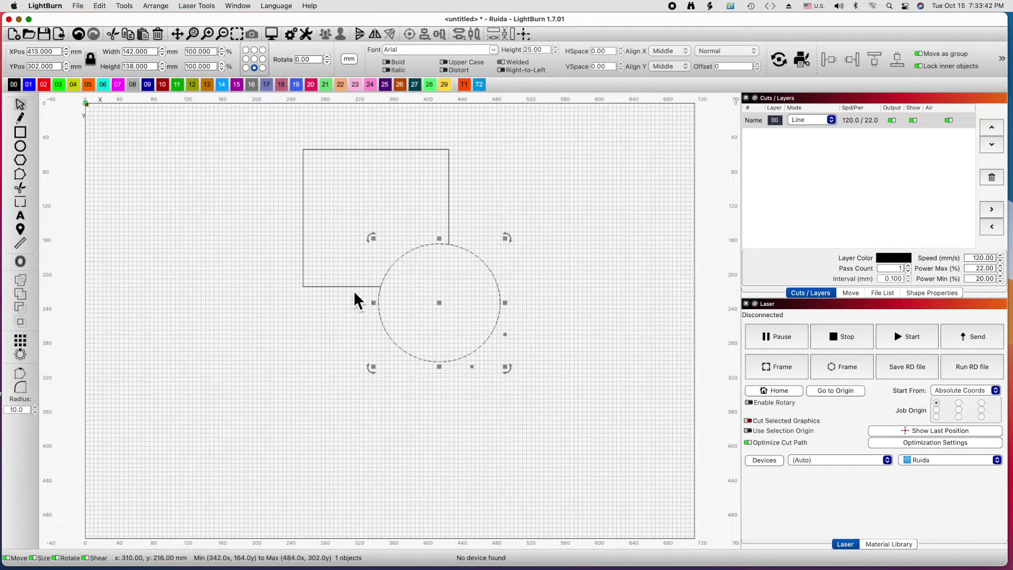
{"action": "left_click_drag", "start_coordinate": [346, 286], "coordinate": [289, 269]}
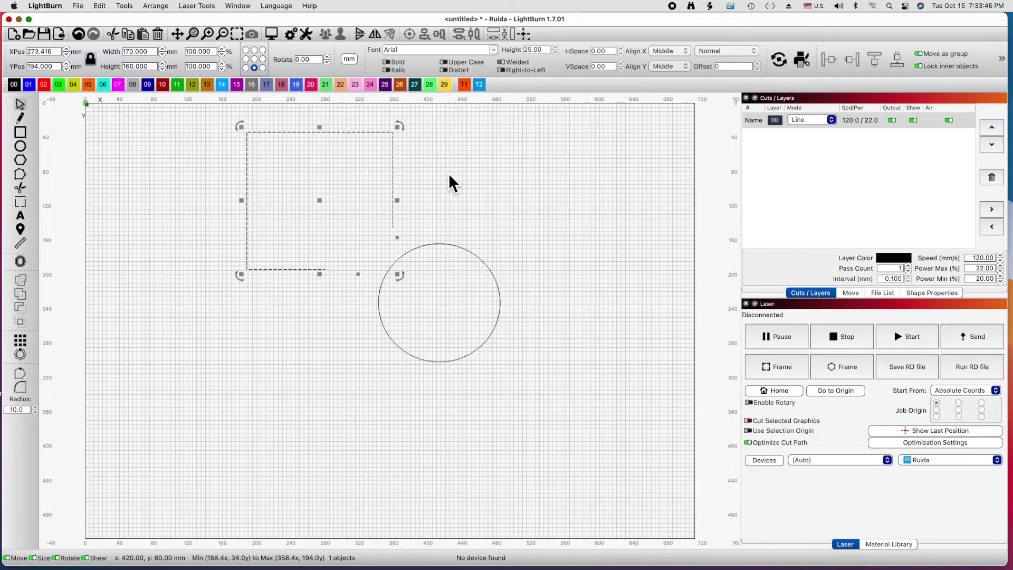
{"action": "left_click", "coordinate": [415, 204]}
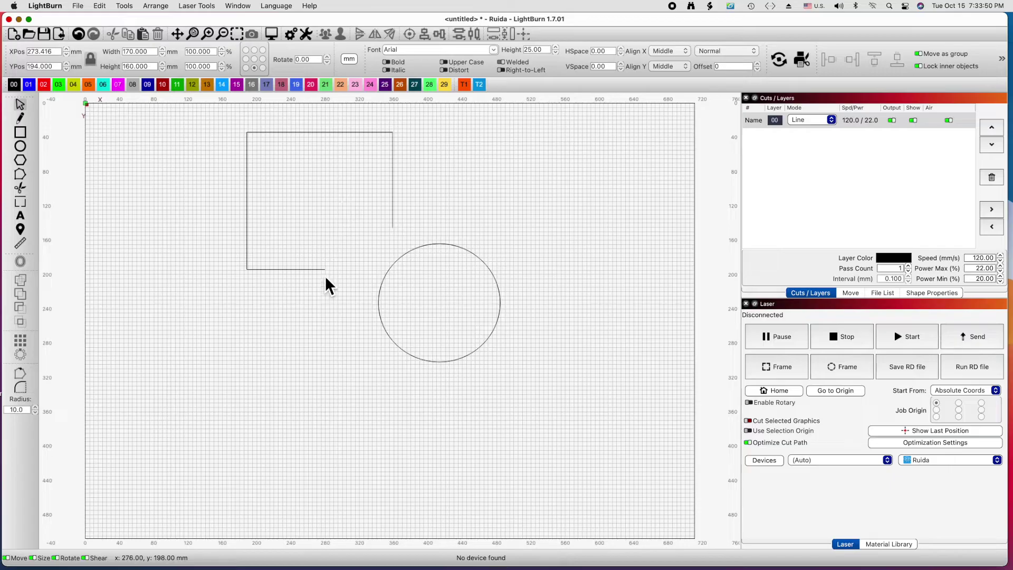
{"action": "left_click_drag", "start_coordinate": [289, 269], "coordinate": [250, 268]}
{"action": "left_click", "coordinate": [347, 336]}
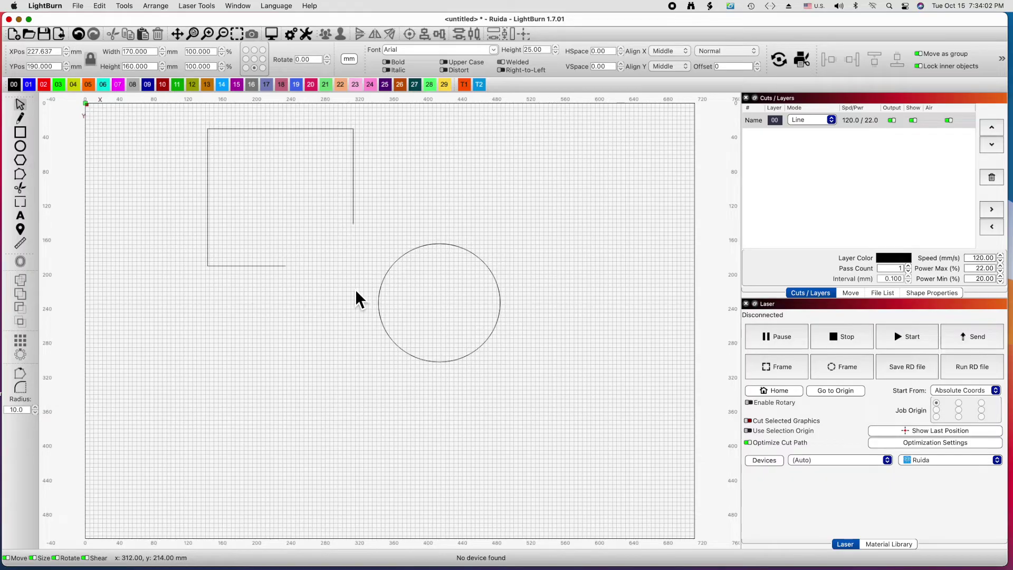
- Undo the rectangle moves and the corner trim to restore the overlapping rectangle and circle
{"action": "key", "text": "super+z"}
{"action": "key", "text": "super+z"}
{"action": "key", "text": "super+z"}
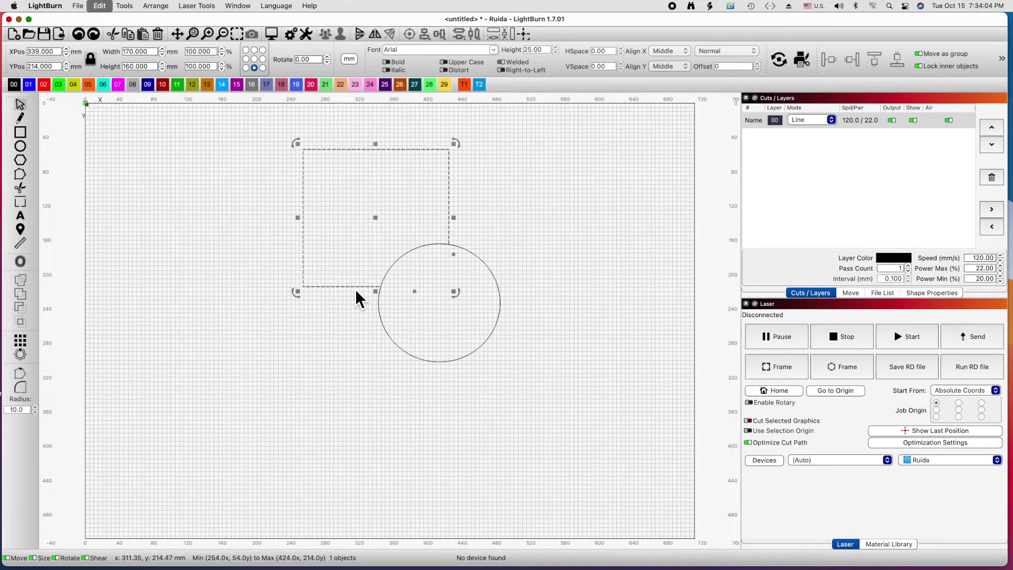
{"action": "key", "text": "super+z"}
{"action": "key", "text": "super+z"}
{"action": "key", "text": "super+z"}
{"action": "key", "text": "super+z"}
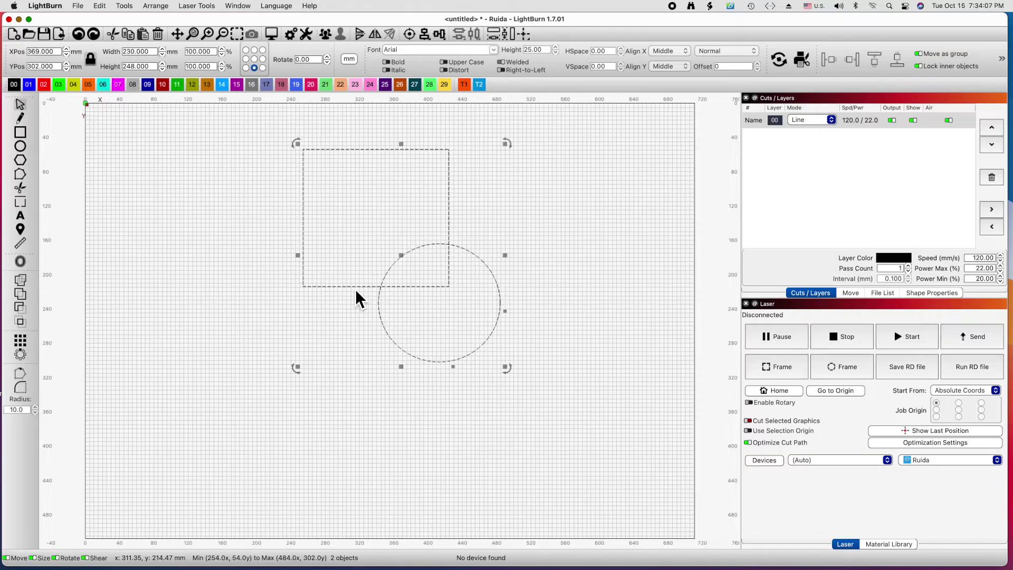
- Shift both shapes about 21 mm left, and move the circle to about X 443, Y 320 mm over the rectangle's lower-right corner
{"action": "left_click", "coordinate": [471, 359]}
{"action": "left_click_drag", "start_coordinate": [472, 363], "coordinate": [452, 362]}
{"action": "left_click", "coordinate": [465, 360]}
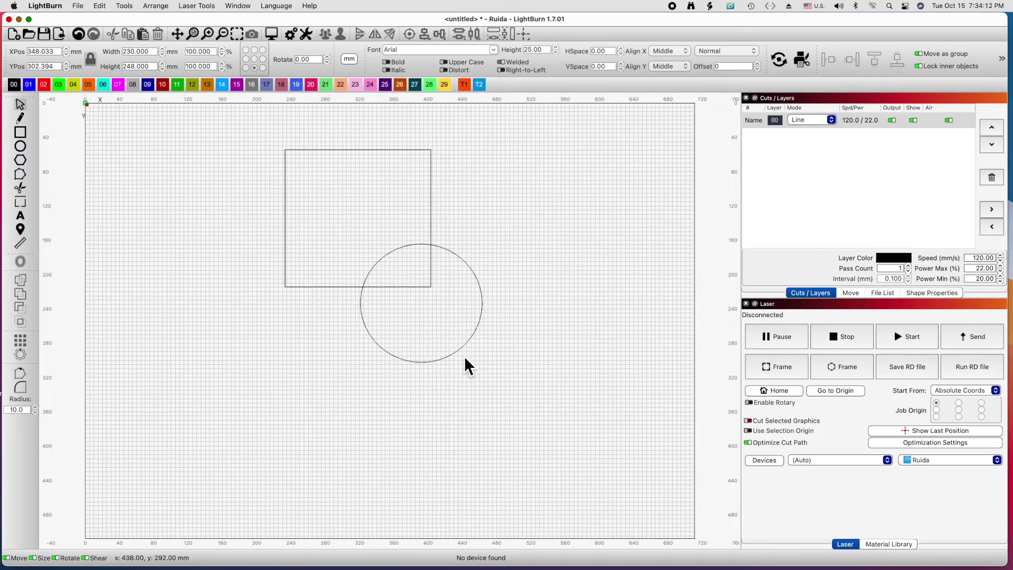
{"action": "left_click_drag", "start_coordinate": [462, 355], "coordinate": [505, 366]}
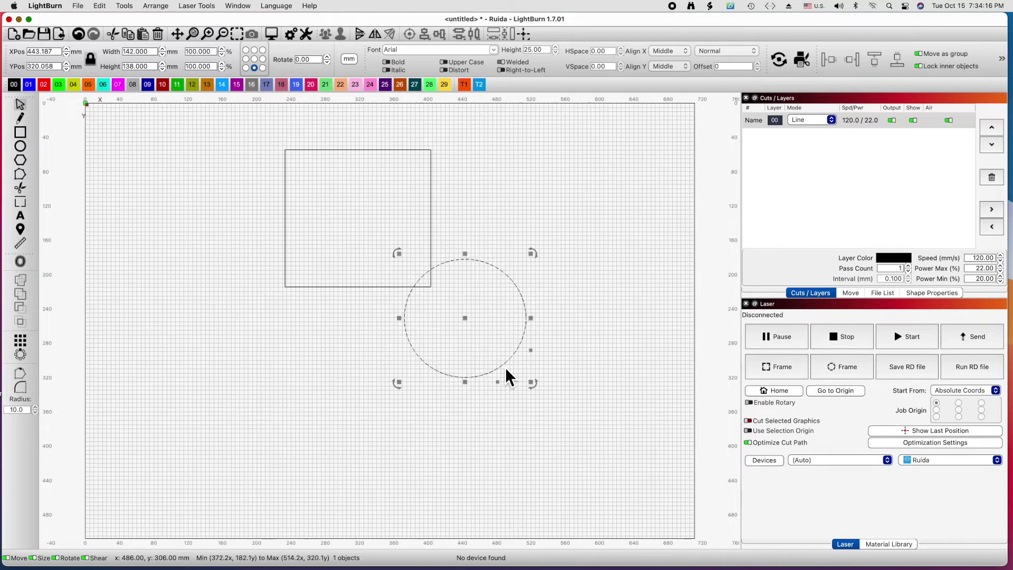
- Paste three copies of the circle and place them over the rectangle's lower-left, upper-left and upper-right corners
{"action": "key", "text": "super+v"}
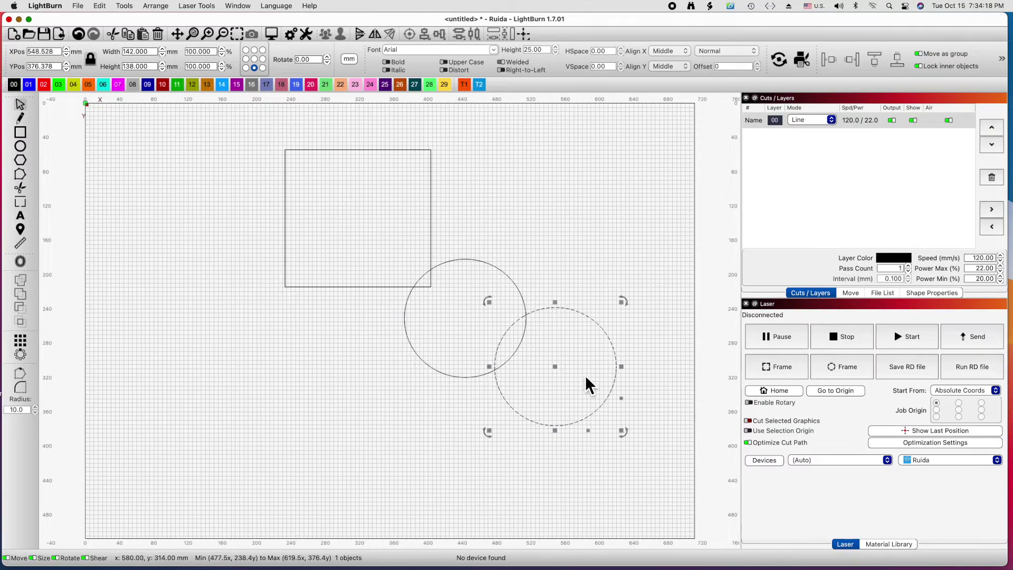
{"action": "left_click_drag", "start_coordinate": [565, 371], "coordinate": [266, 328]}
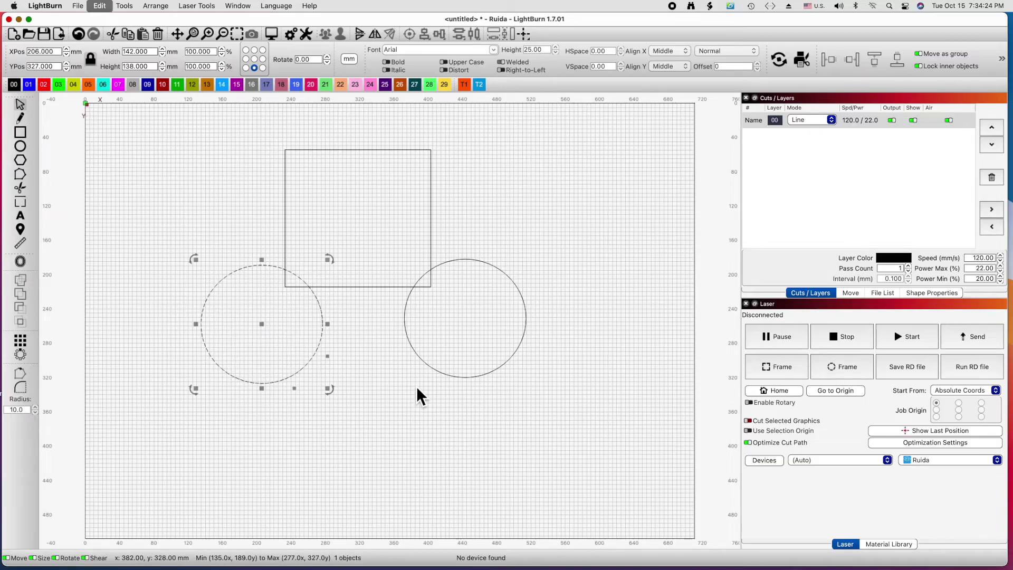
{"action": "key", "text": "super+v"}
{"action": "left_click_drag", "start_coordinate": [417, 393], "coordinate": [267, 113]}
{"action": "key", "text": "super+v"}
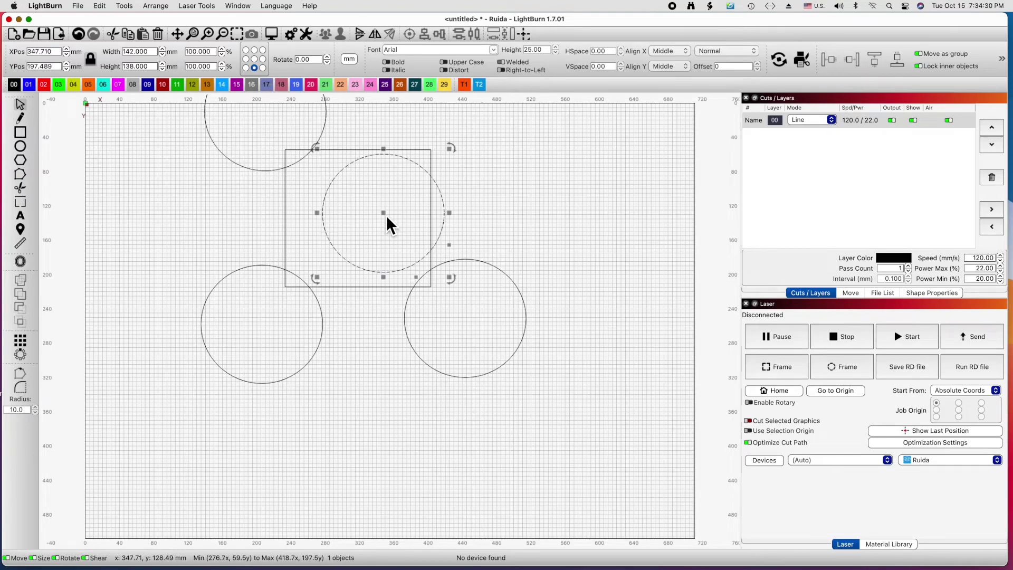
{"action": "left_click_drag", "start_coordinate": [378, 215], "coordinate": [466, 131]}
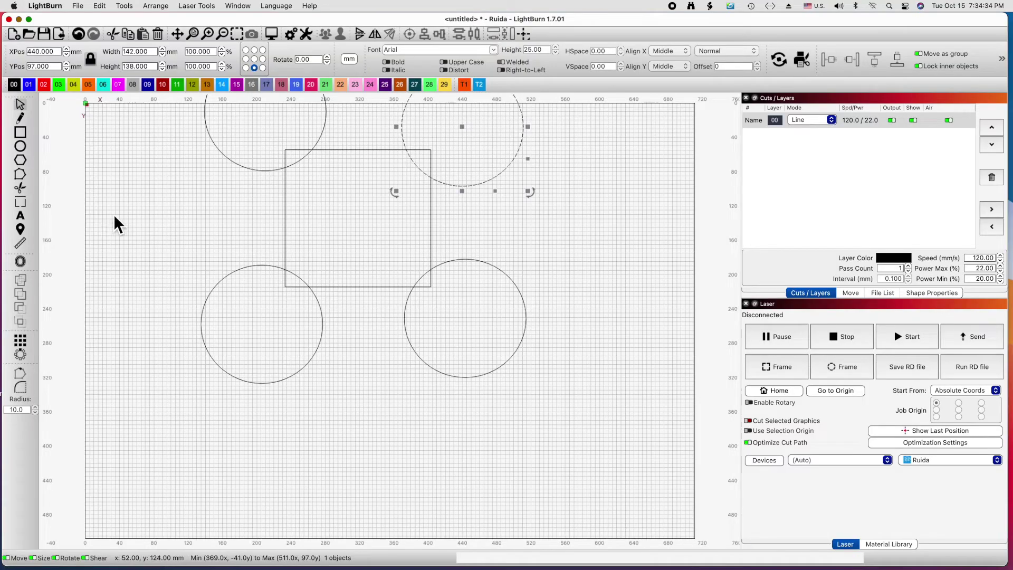
- Trim off the rectangle's four corners that lie inside the circles, and select the separated bottom edge
{"action": "left_click", "coordinate": [23, 189]}
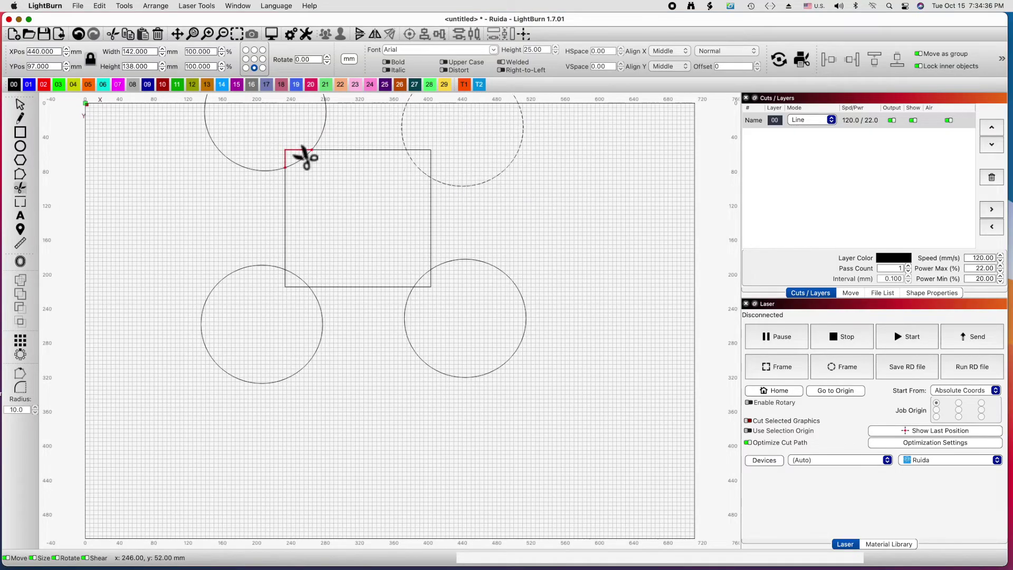
{"action": "left_click", "coordinate": [431, 153]}
{"action": "left_click", "coordinate": [428, 288]}
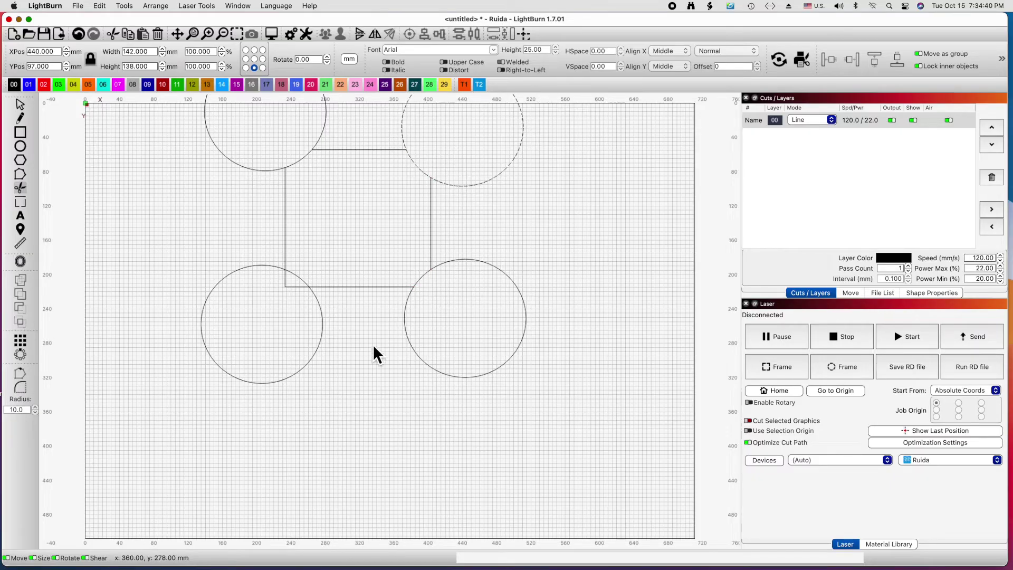
{"action": "left_click", "coordinate": [290, 289]}
{"action": "left_click", "coordinate": [31, 112]}
{"action": "left_click", "coordinate": [357, 285]}
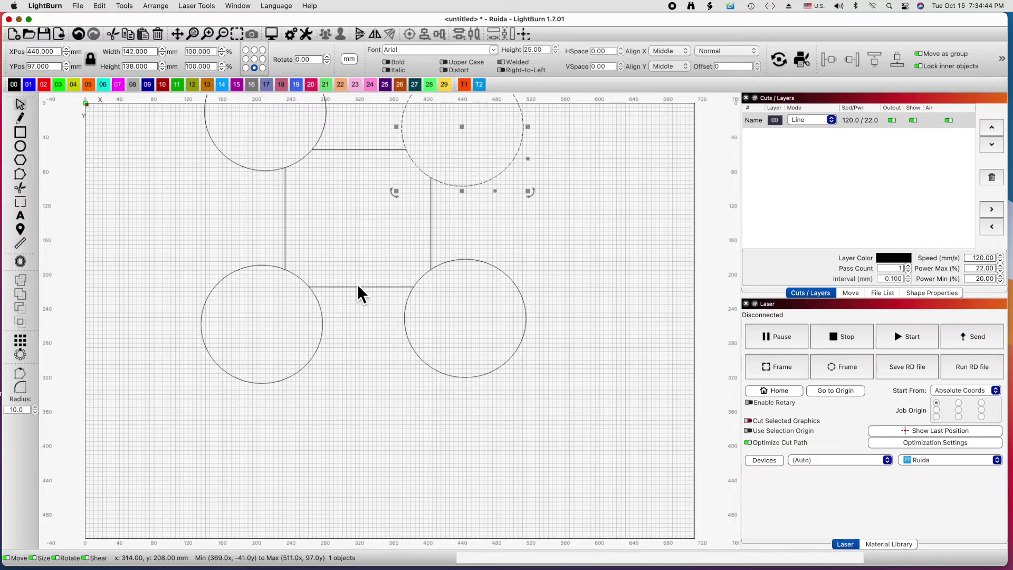
{"action": "mouse_move", "coordinate": [357, 285]}
{"action": "left_mouse_down"}
{"action": "mouse_move", "coordinate": [360, 293]}
{"action": "mouse_move", "coordinate": [353, 233]}
{"action": "mouse_move", "coordinate": [358, 285]}
{"action": "left_mouse_up"}
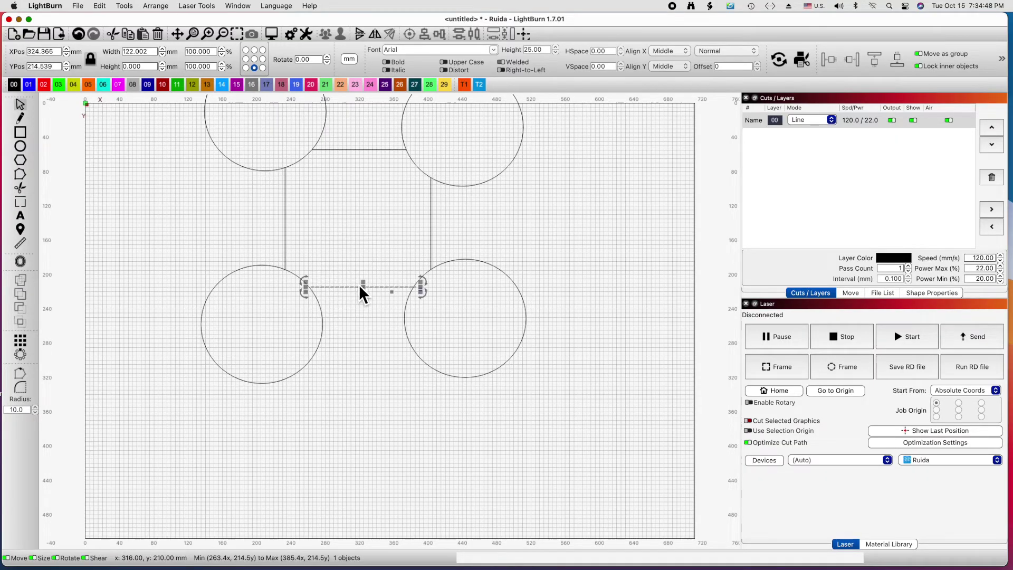
- Delete all four corner circles, keeping the rectangle's trimmed edges
{"action": "left_click", "coordinate": [246, 268]}
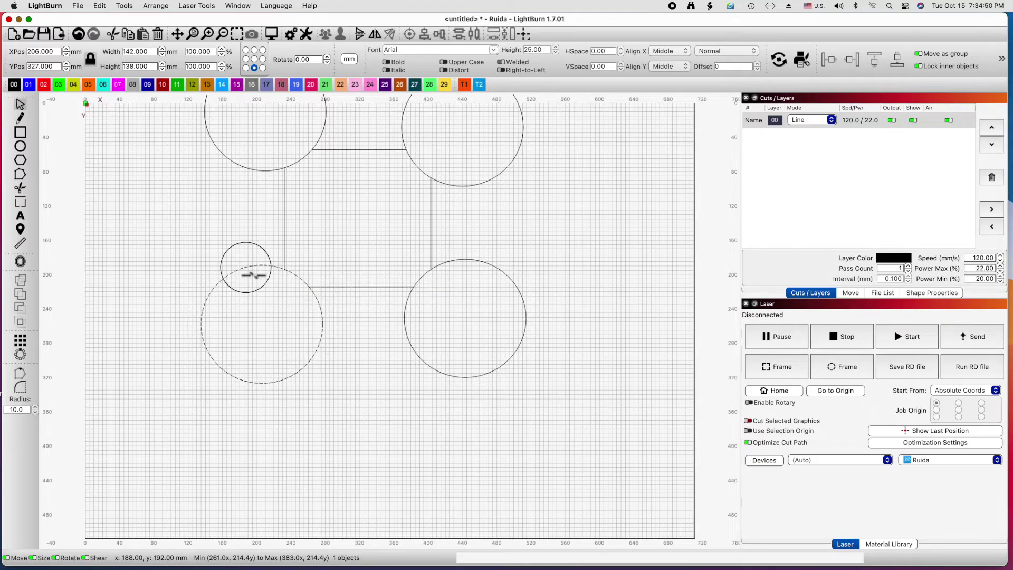
{"action": "key", "text": "Delete"}
{"action": "left_click", "coordinate": [223, 153]}
{"action": "key", "text": "Delete"}
{"action": "left_click", "coordinate": [474, 186]}
{"action": "key", "text": "Delete"}
{"action": "left_click", "coordinate": [498, 266]}
{"action": "key", "text": "Delete"}
- Group the four remaining edges and move the group to about X 471, Y 248 mm
{"action": "left_click_drag", "start_coordinate": [235, 126], "coordinate": [487, 314]}
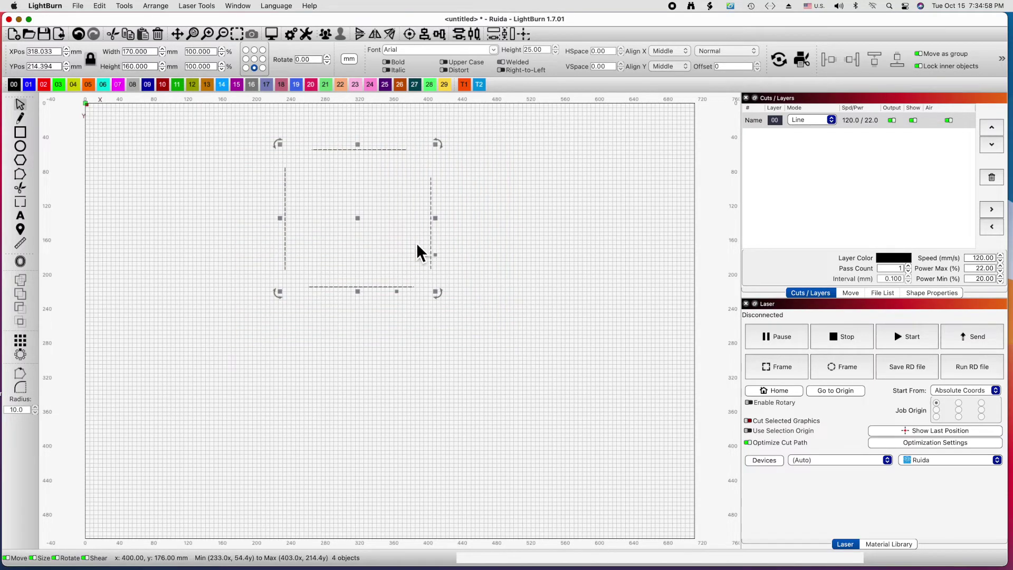
{"action": "right_click", "coordinate": [385, 228]}
{"action": "left_click", "coordinate": [425, 315]}
{"action": "left_click_drag", "start_coordinate": [365, 235], "coordinate": [368, 293]}
{"action": "left_click", "coordinate": [546, 315]}
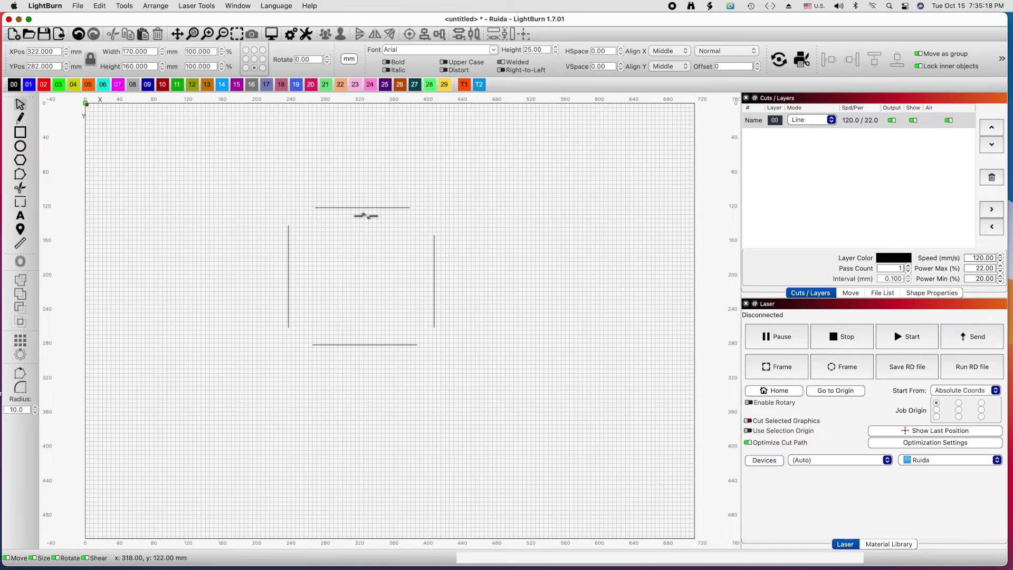
{"action": "left_click", "coordinate": [369, 211]}
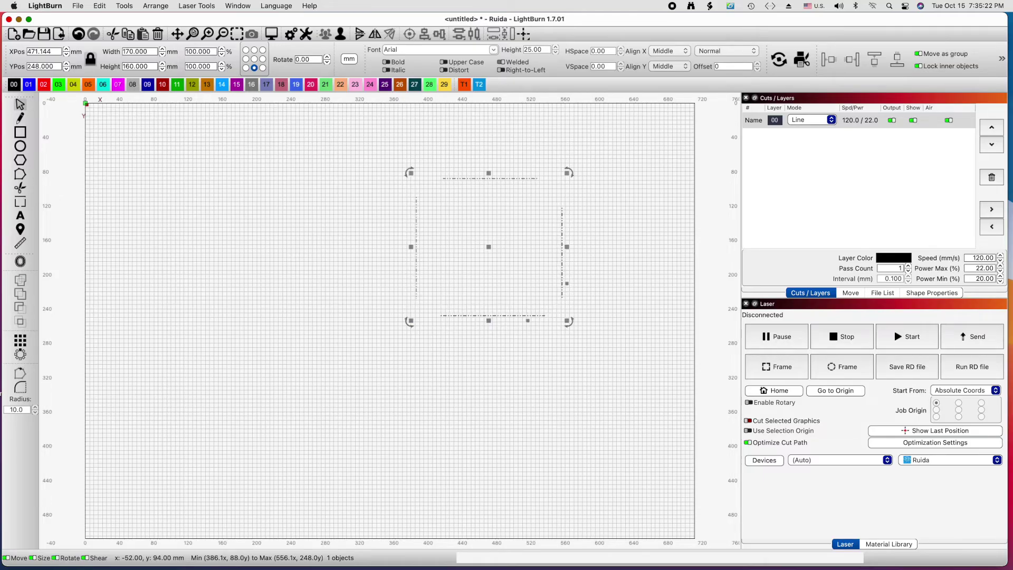
- Draw three mutually overlapping rectangles to the left of the grouped edges, the last about 86 × 94 mm
{"action": "left_click", "coordinate": [20, 132]}
{"action": "left_click_drag", "start_coordinate": [222, 201], "coordinate": [317, 324]}
{"action": "left_click_drag", "start_coordinate": [288, 270], "coordinate": [367, 361]}
{"action": "left_click_drag", "start_coordinate": [237, 297], "coordinate": [312, 377]}
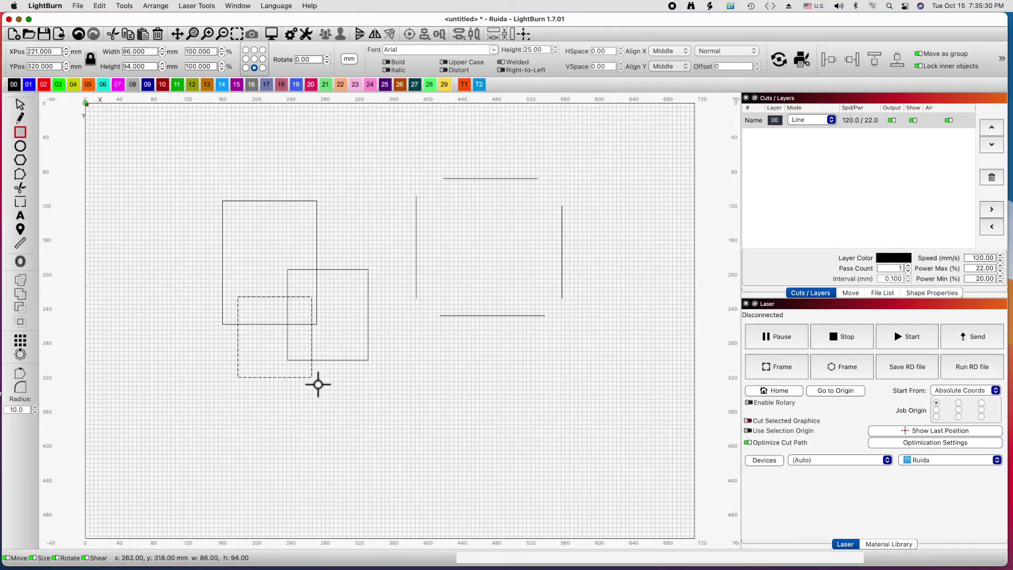
- Start the Trim tool on the overlapping segments of the three rectangles
{"action": "key", "text": "Escape"}
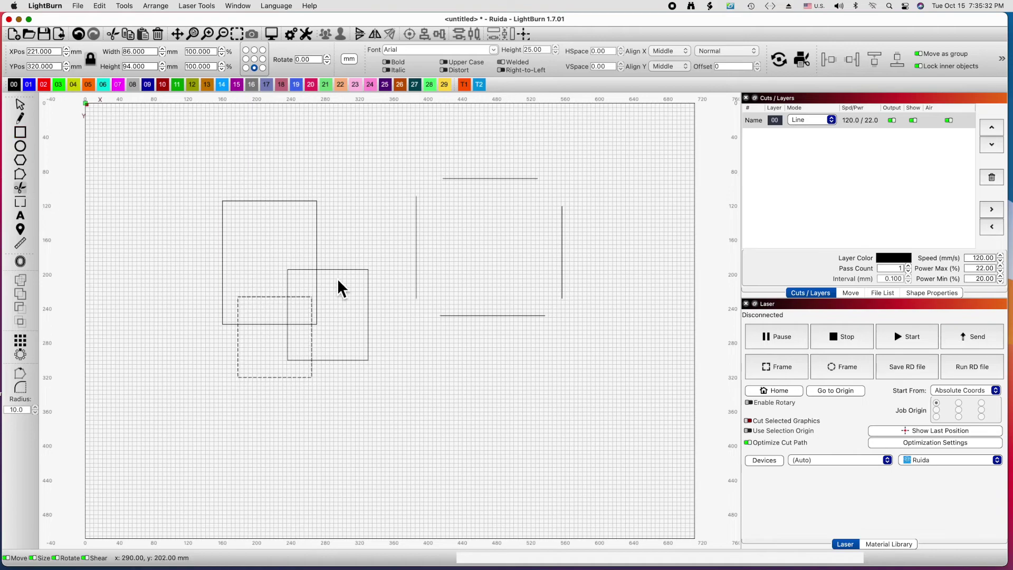
{"action": "key", "text": "alt+t"}
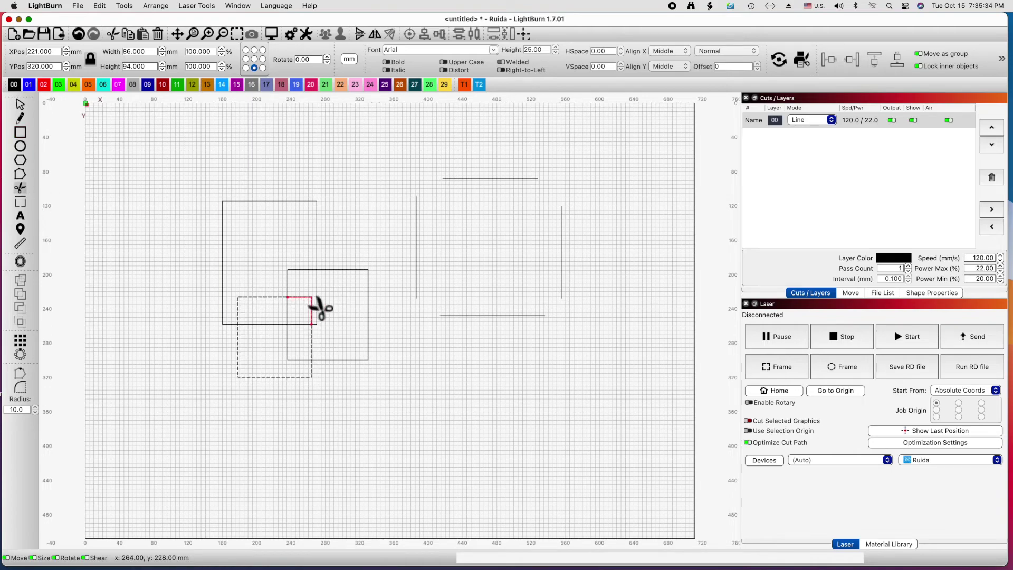